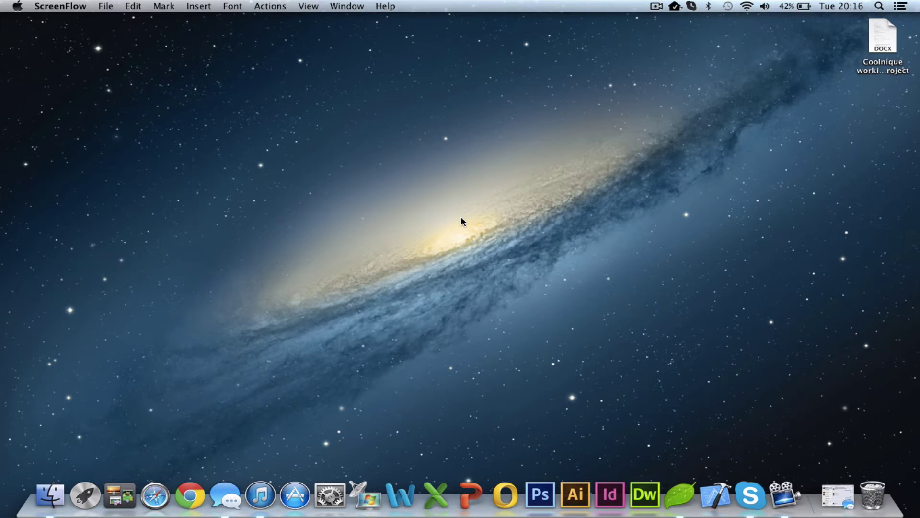
Step: Launch Terminal from Launchpad so a fresh bash prompt is ready
{"action": "left_click", "coordinate": [463, 221]}
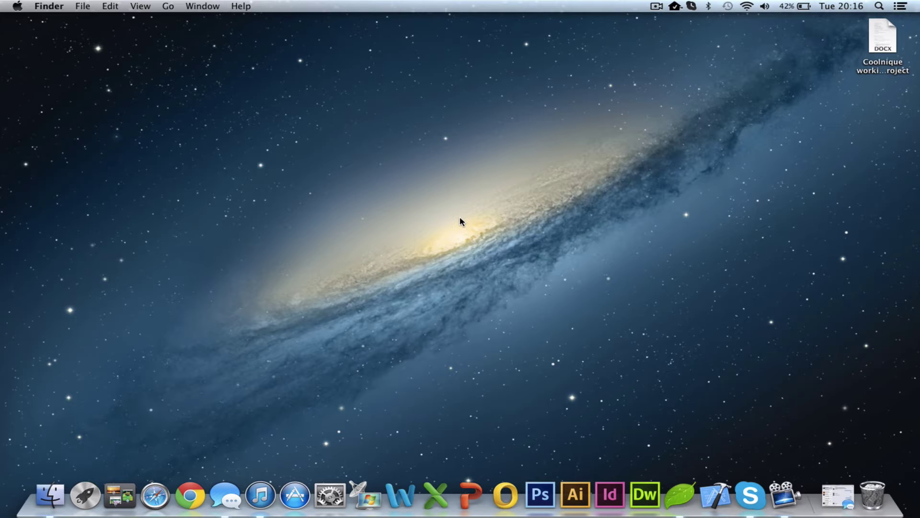
{"action": "key", "text": "F4"}
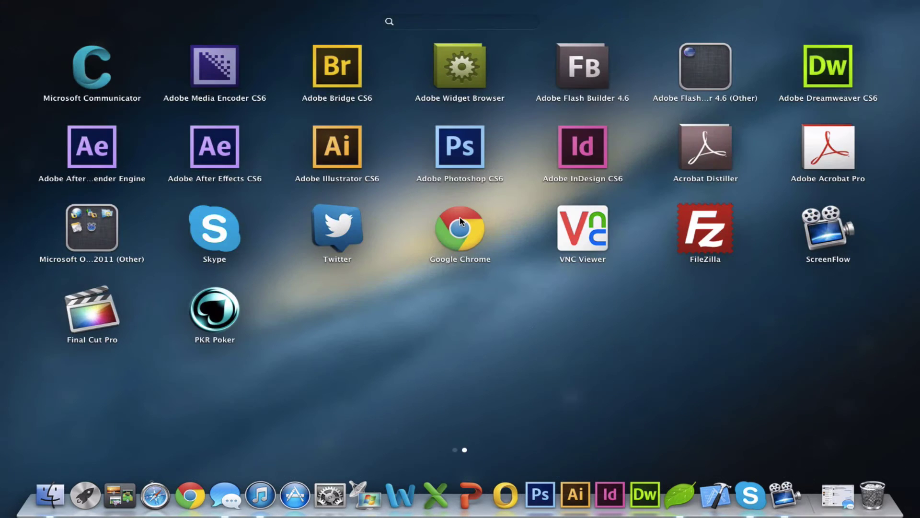
{"action": "scroll", "coordinate": [459, 221], "scroll_direction": "left", "scroll_amount": 3}
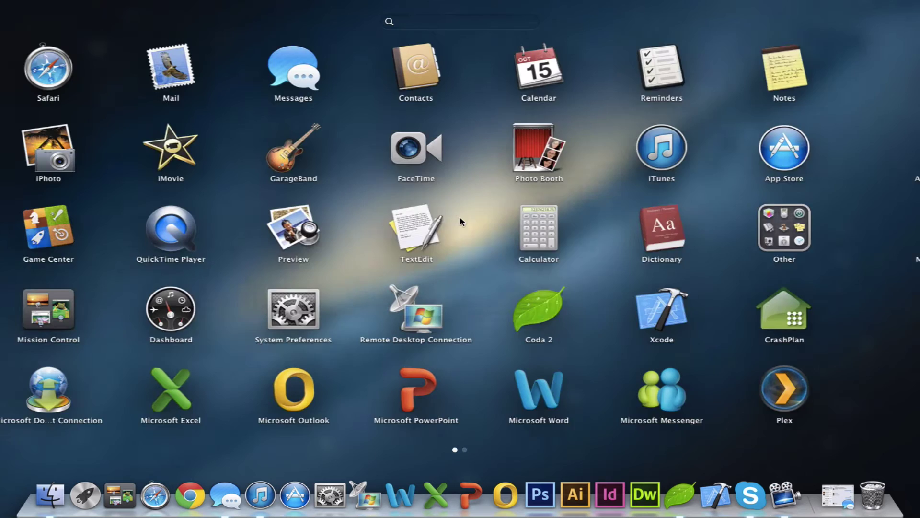
{"action": "type", "text": "terminal"}
{"action": "key", "text": "Return"}
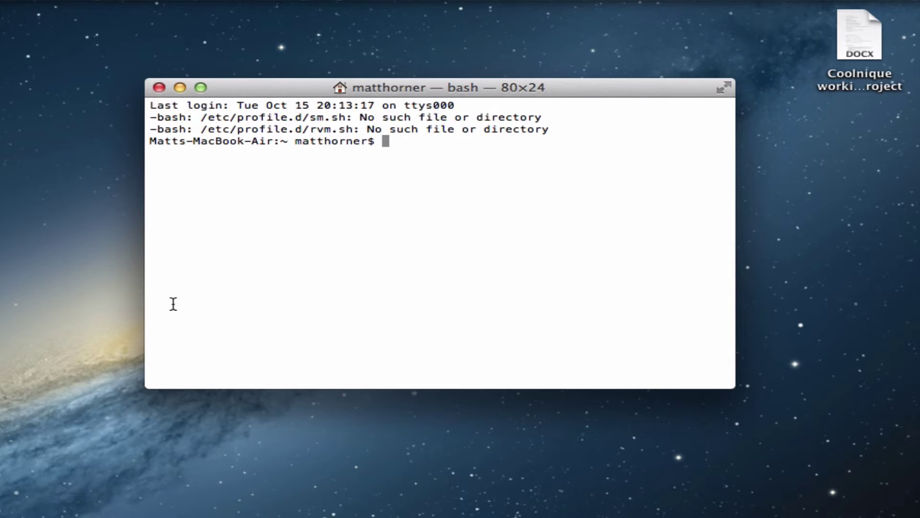
{"action": "type", "text": "ruby "}
{"action": "type", "text": "-v"}
Step: Run 'ruby -v', which reports ruby 1.8.7 installed
{"action": "key", "text": "Return"}
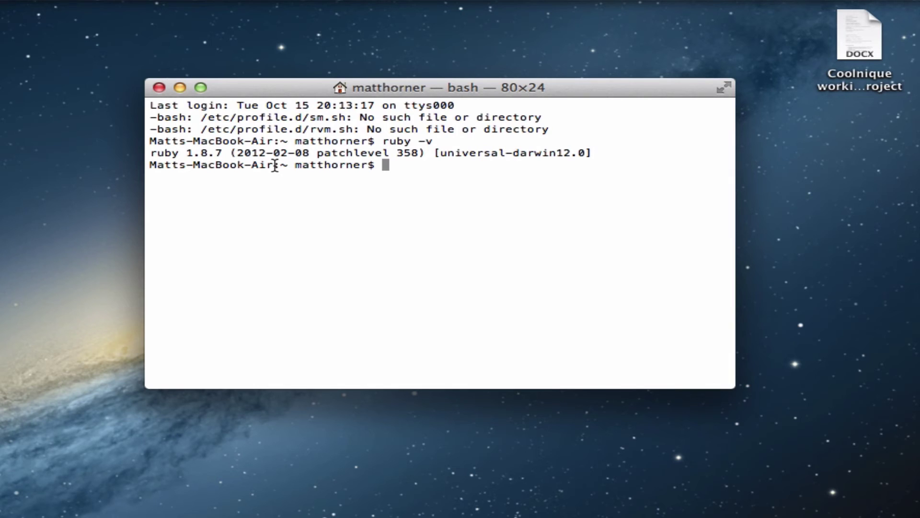
{"action": "type", "text": "irb"}
Step: Start irb and evaluate 'puts 2+2', printing 4 and => nil
{"action": "key", "text": "Return"}
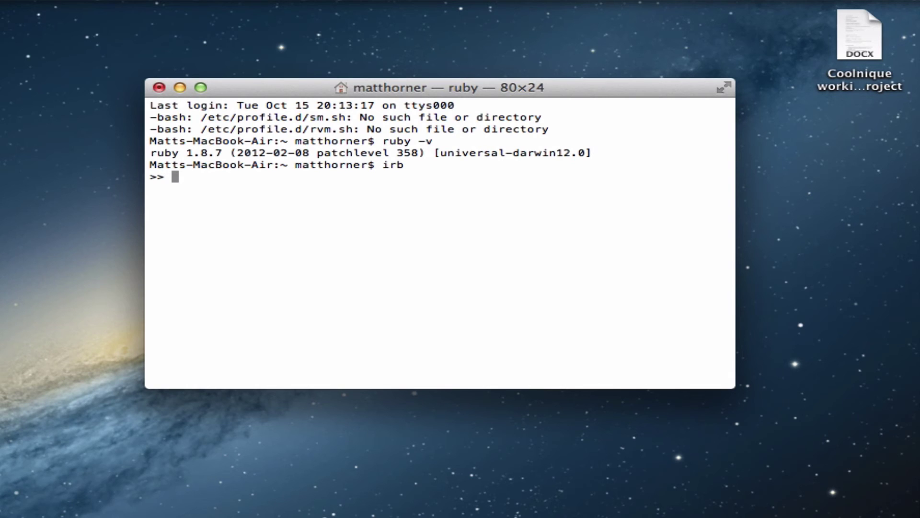
{"action": "type", "text": "puts "}
{"action": "type", "text": "2+2"}
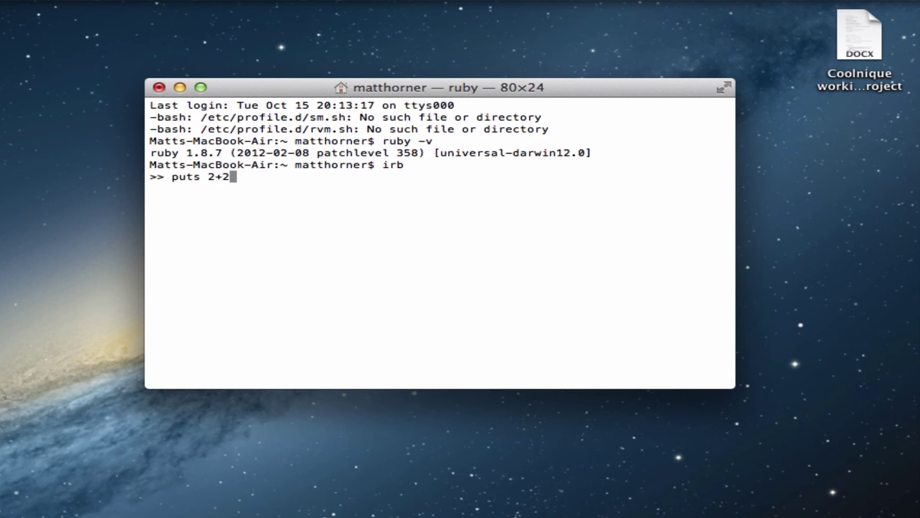
{"action": "key", "text": "Return"}
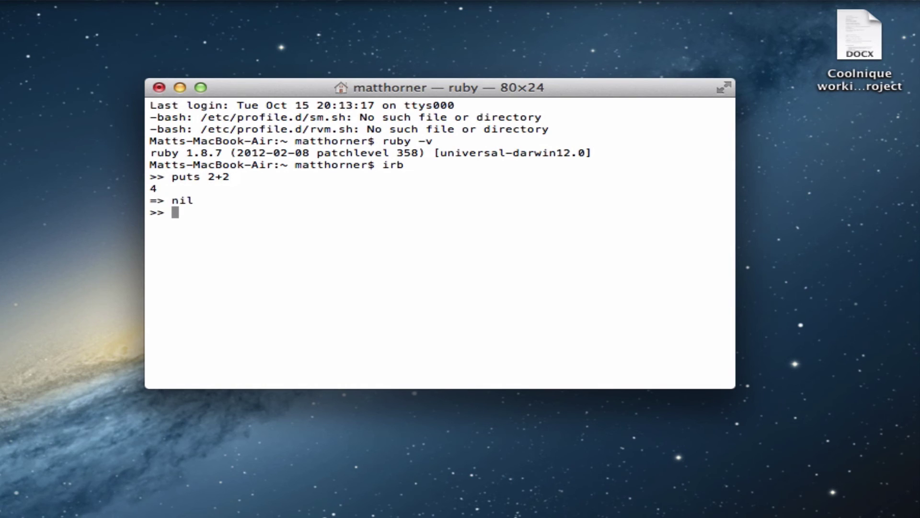